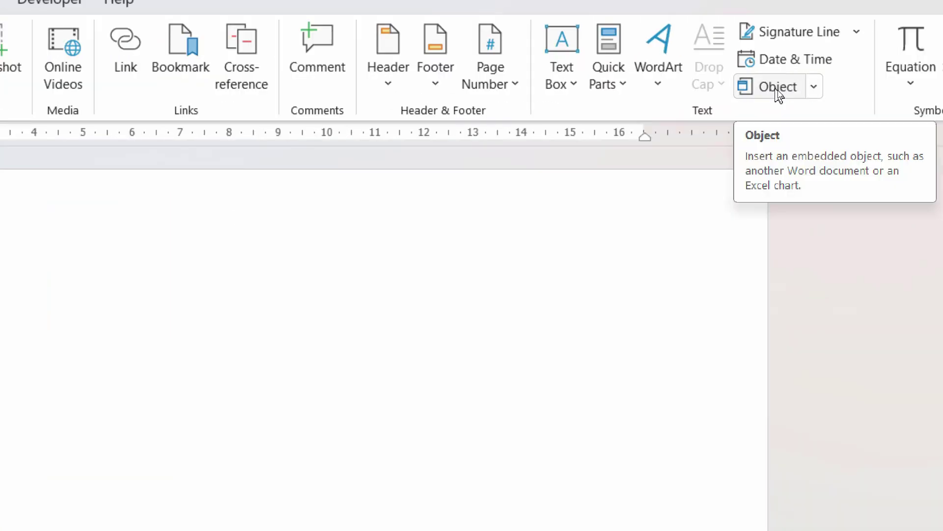
# Open Insert Object and pick Microsoft Excel Worksheet as the new object type
pyautogui.click(779, 89)
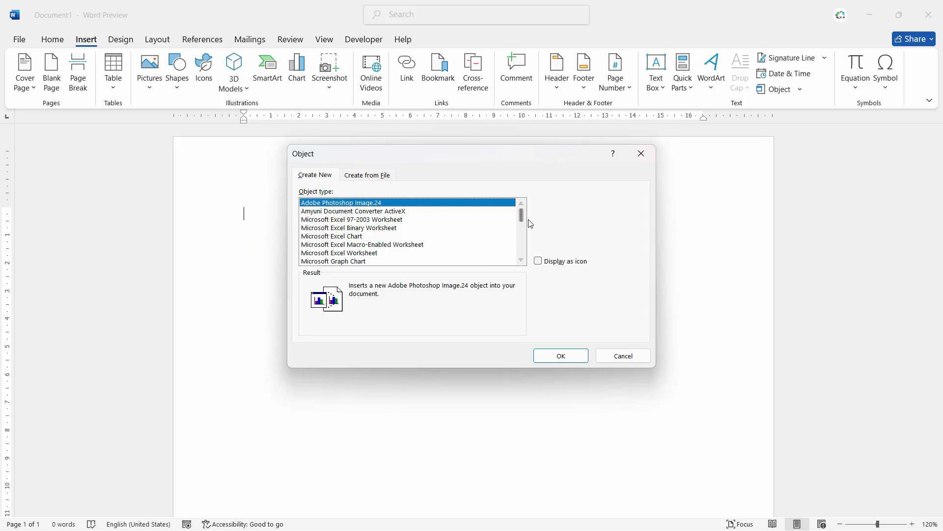
pyautogui.click(522, 260)
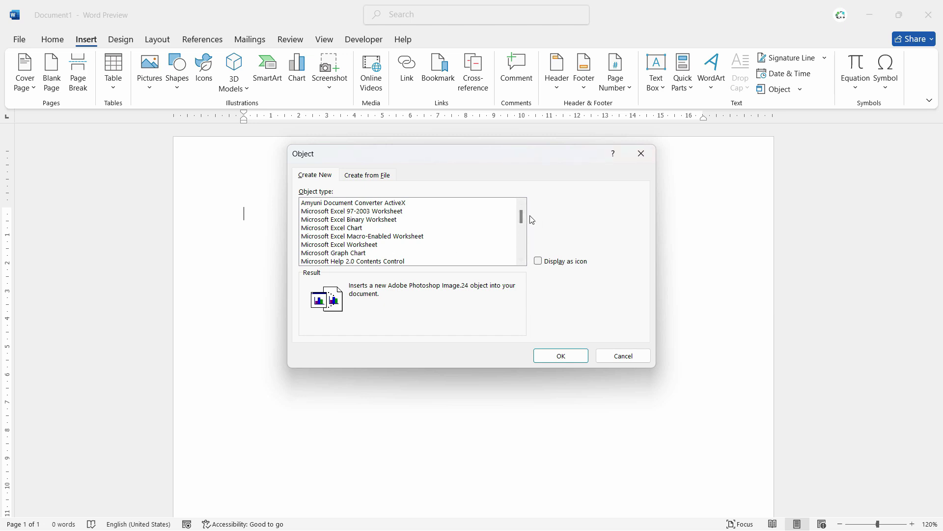
pyautogui.moveTo(525, 223); pyautogui.dragTo(529, 236)
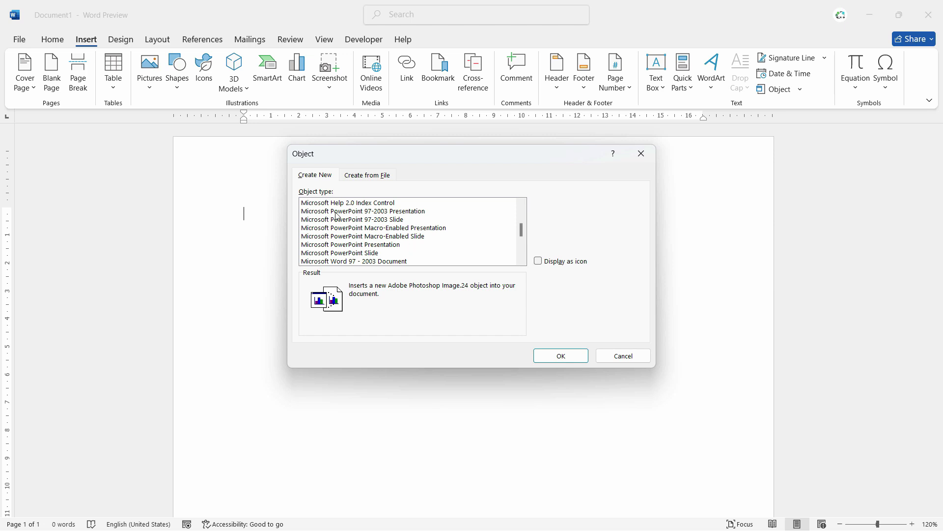
pyautogui.moveTo(523, 233); pyautogui.dragTo(520, 213)
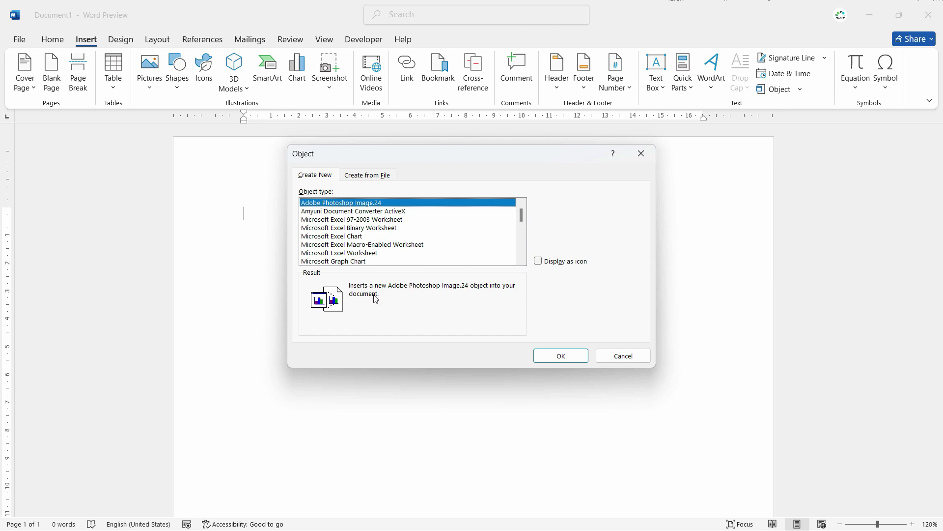
pyautogui.click(326, 261)
pyautogui.click(343, 253)
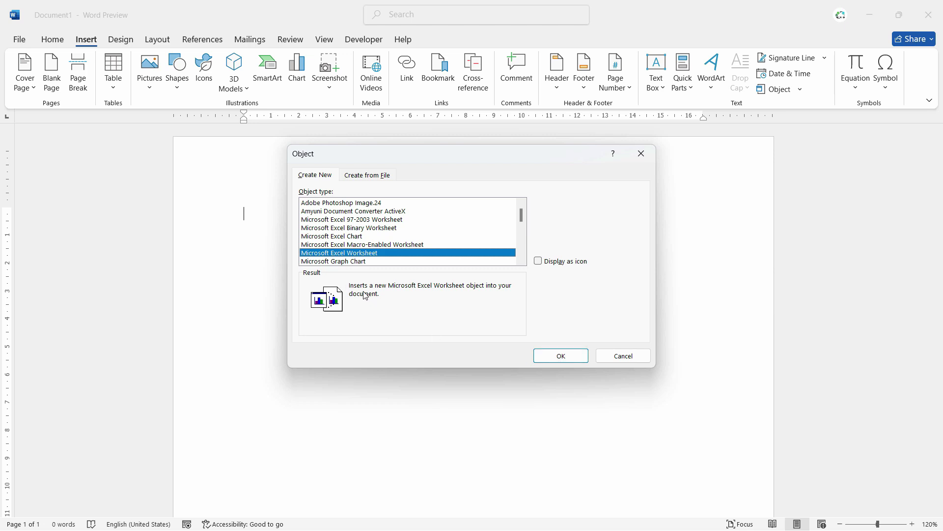
# Insert the blank Excel worksheet object, widen it to column H, and reopen it for editing
pyautogui.click(569, 357)
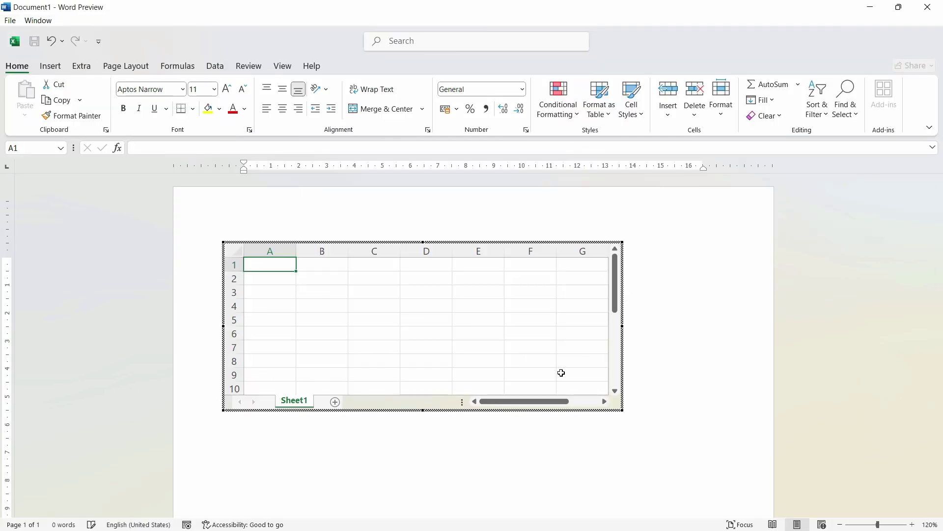
pyautogui.moveTo(621, 241); pyautogui.dragTo(674, 240)
pyautogui.click(745, 399)
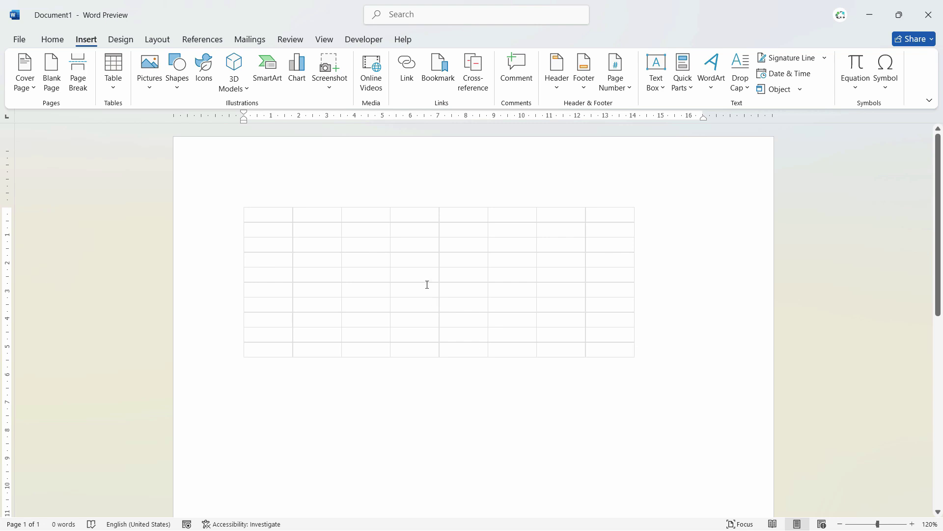
pyautogui.doubleClick(436, 254)
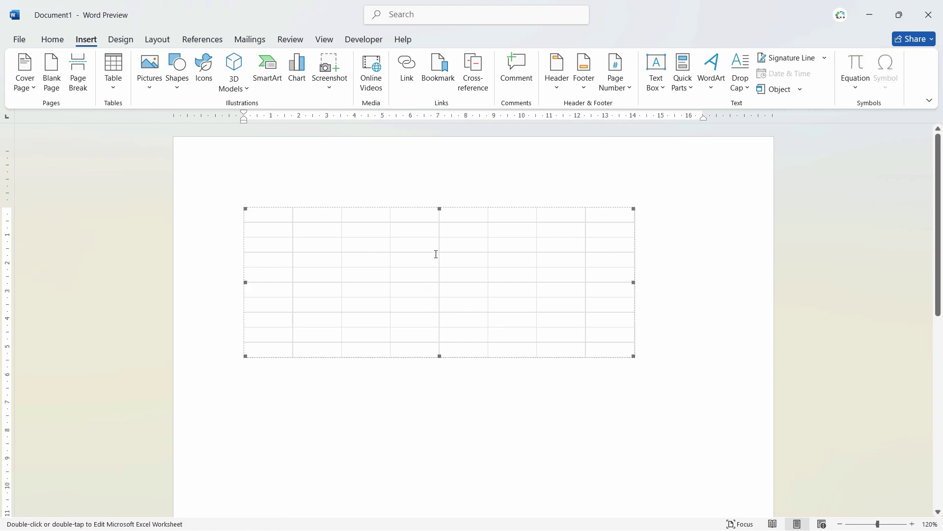
pyautogui.moveTo(289, 283); pyautogui.dragTo(278, 269)
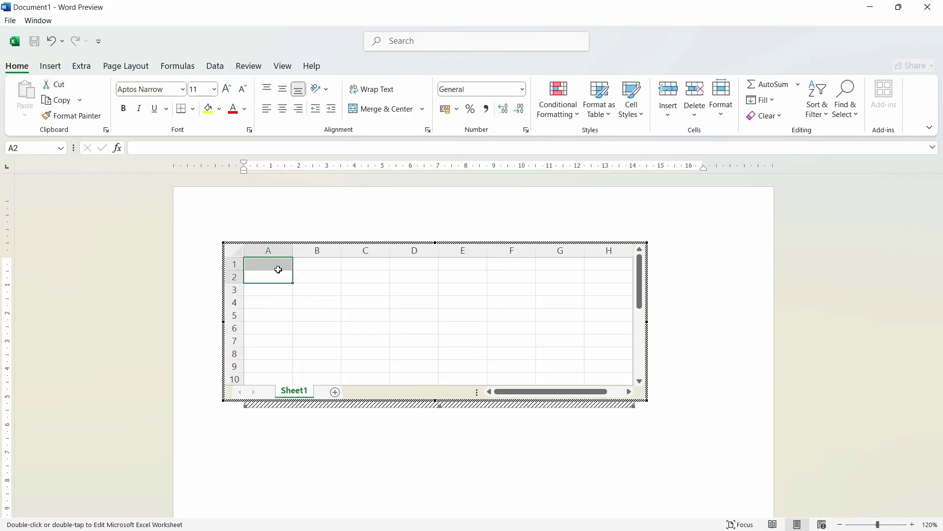
# Type headers Name, Sales Person and Amount in A1:C1 and autofit column B
pyautogui.click(280, 261)
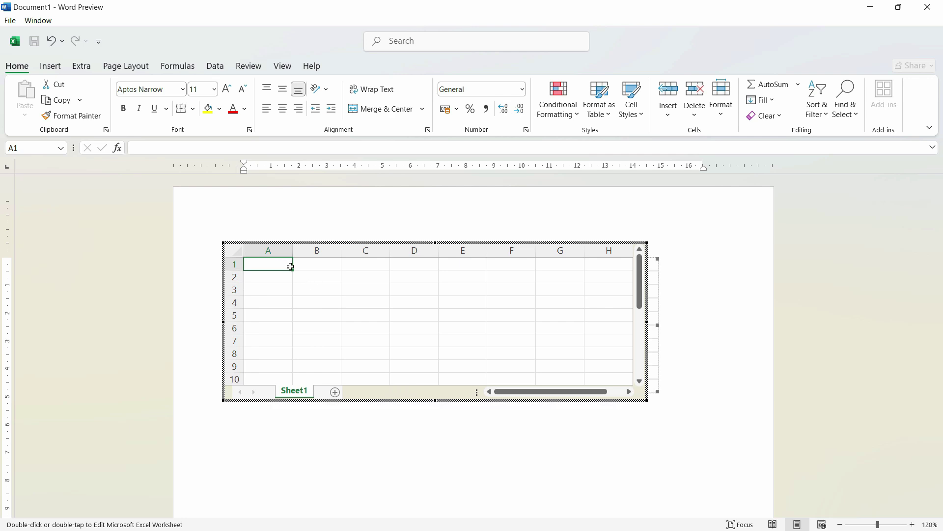
pyautogui.write('Name')
pyautogui.press('Tab')
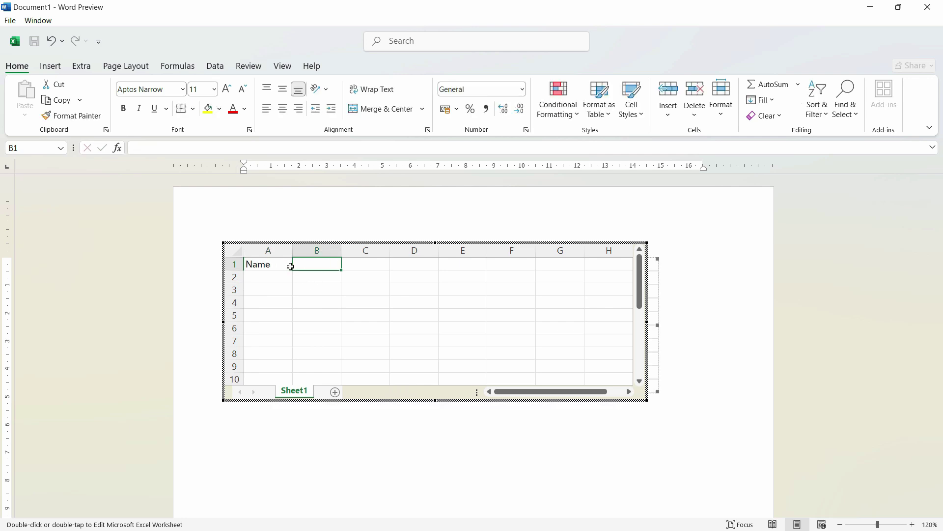
pyautogui.write('Sales Person')
pyautogui.press('Tab')
pyautogui.write('Amount')
pyautogui.press('Return')
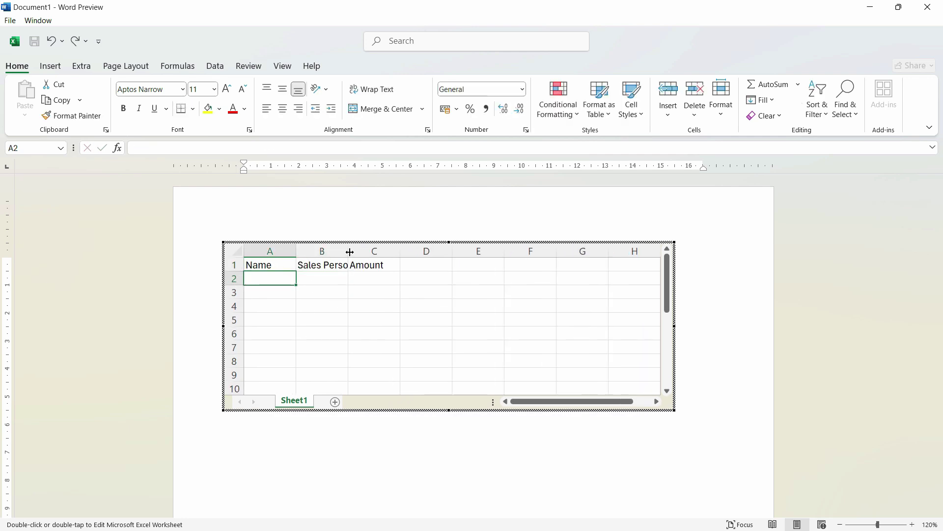
pyautogui.doubleClick(349, 251)
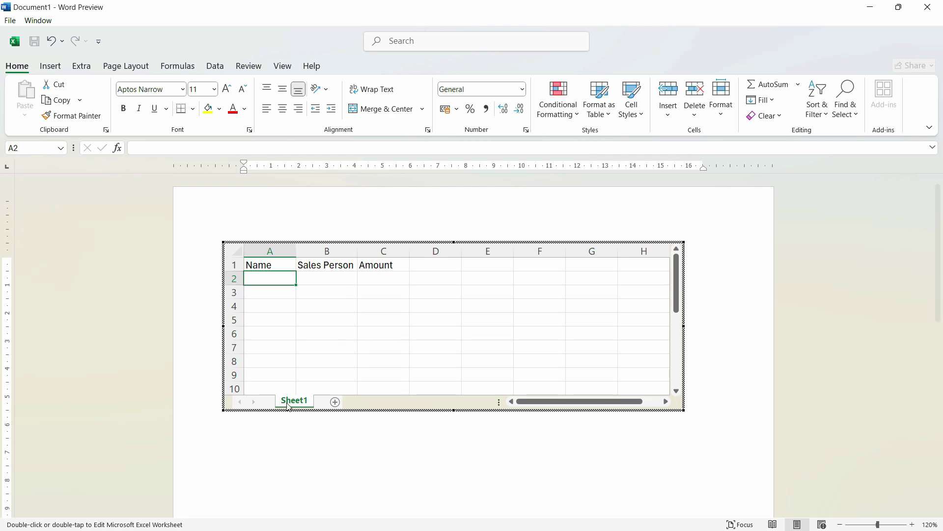
# Add Sheet2, then enter Sales Person 1 in A2 and fill down to Sales Person 4
pyautogui.click(336, 402)
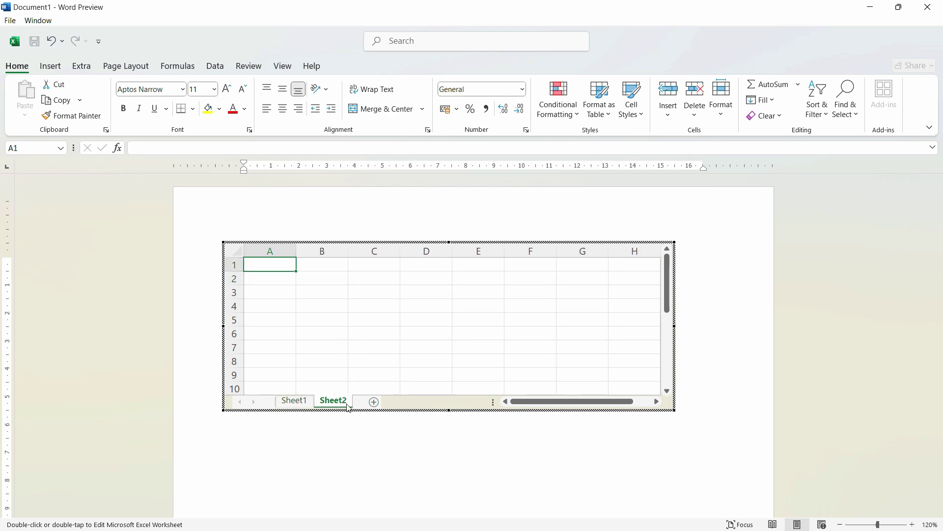
pyautogui.click(295, 400)
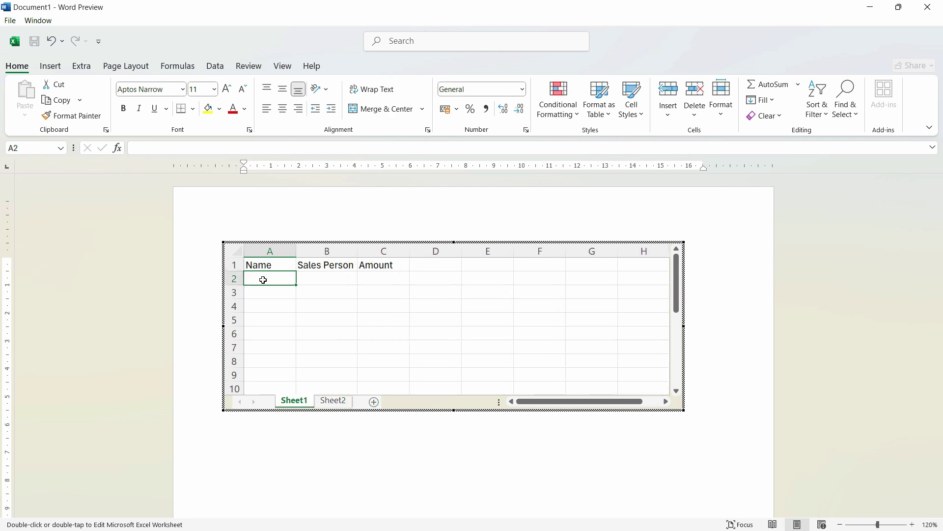
pyautogui.write('Sal')
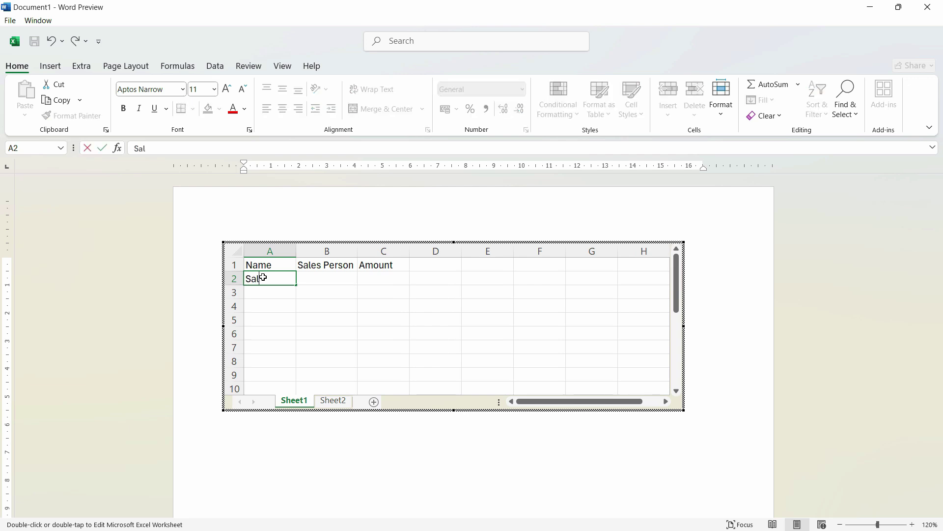
pyautogui.write('es Person')
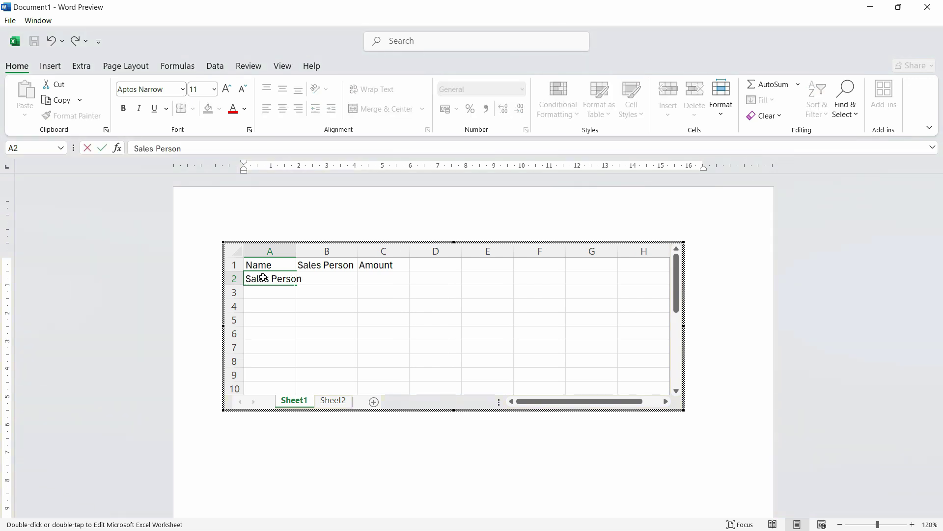
pyautogui.write(' 1')
pyautogui.press('Return')
pyautogui.click(268, 279)
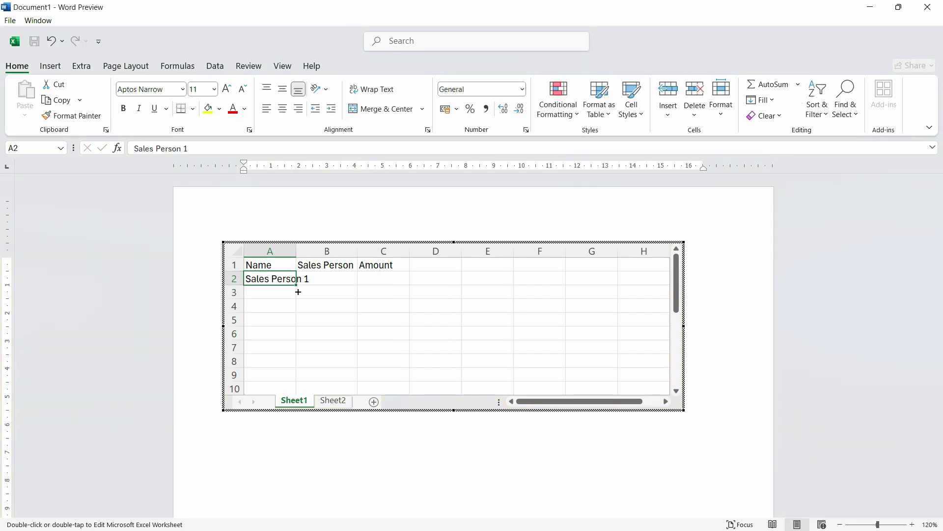
pyautogui.moveTo(299, 291); pyautogui.dragTo(302, 322)
pyautogui.doubleClick(293, 254)
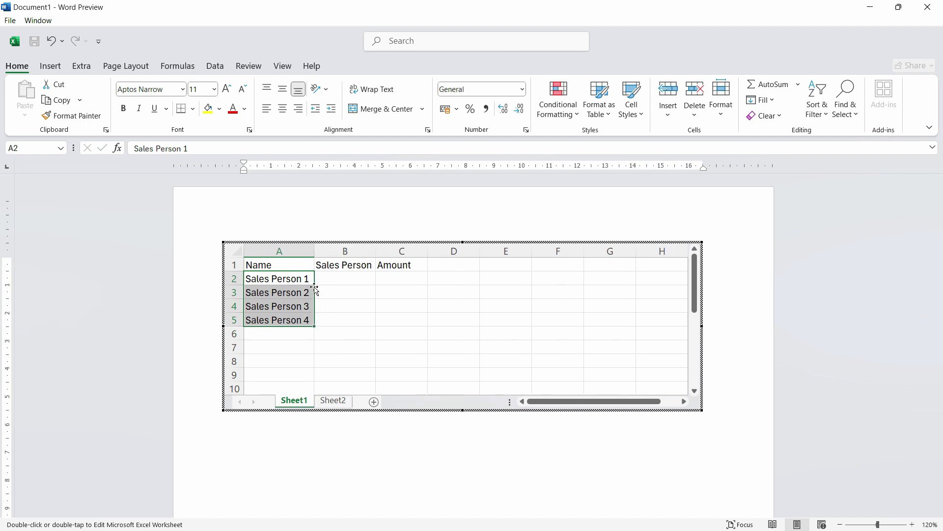
pyautogui.click(308, 277)
pyautogui.click(308, 310)
pyautogui.click(308, 322)
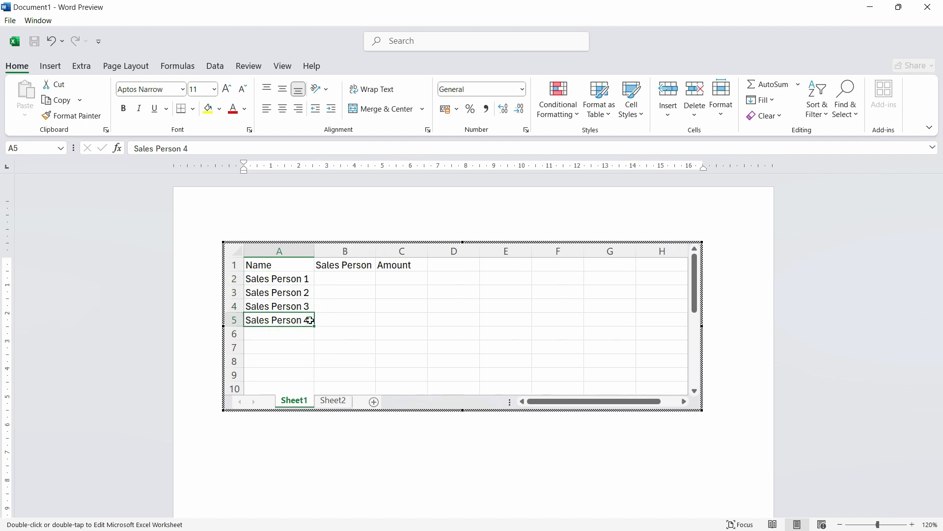
pyautogui.click(342, 268)
# Delete the Sales Person column B from the embedded sheet
pyautogui.hotkey('ctrl', 'shift', 'Down')
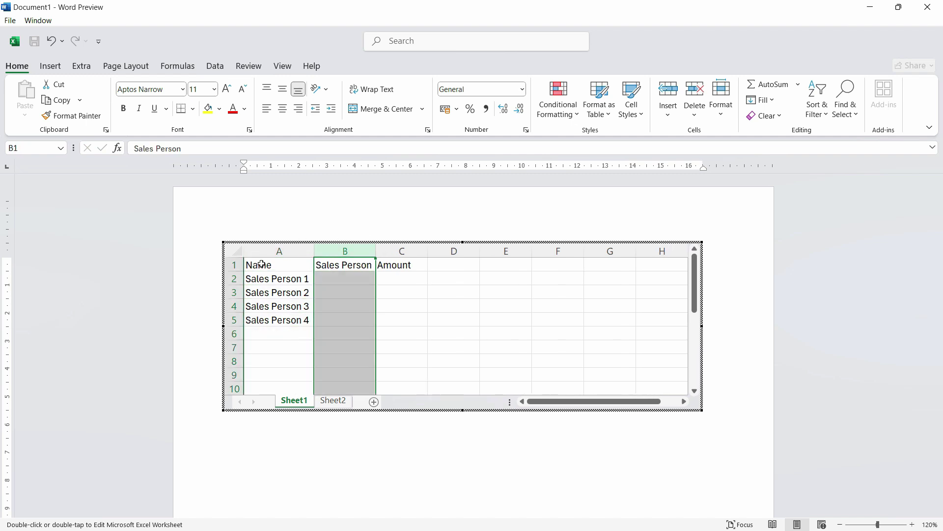
pyautogui.rightClick(345, 261)
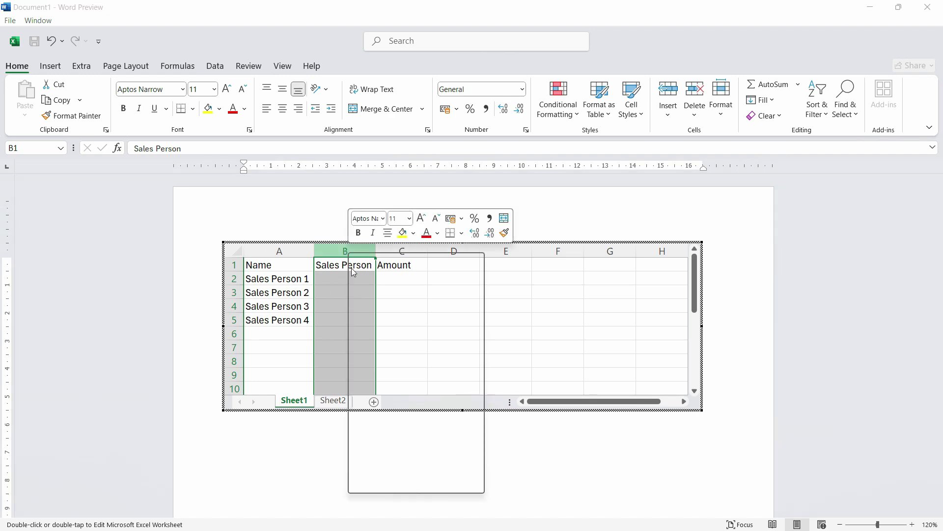
pyautogui.click(381, 392)
# Enter 1000 and 2000 in the Amount column and fill down to 4000 in B5
pyautogui.click(326, 273)
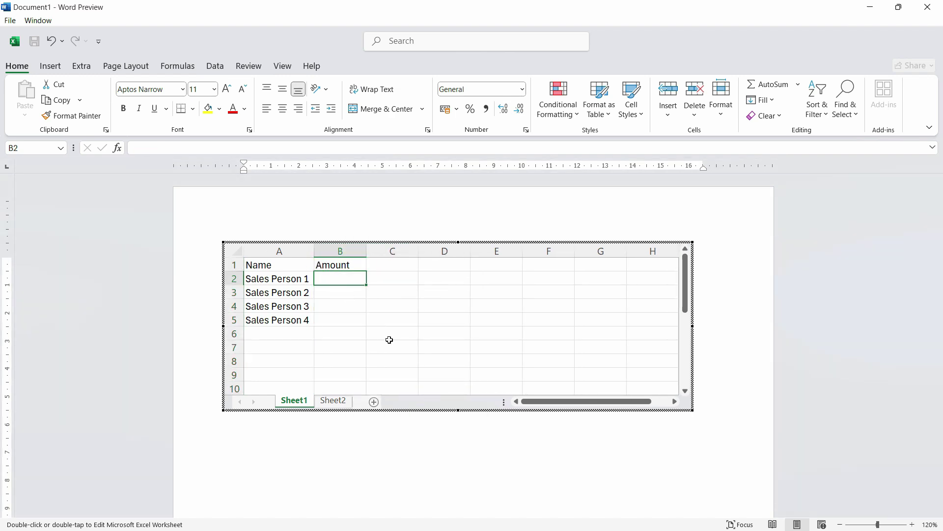
pyautogui.write('1000')
pyautogui.press('Return')
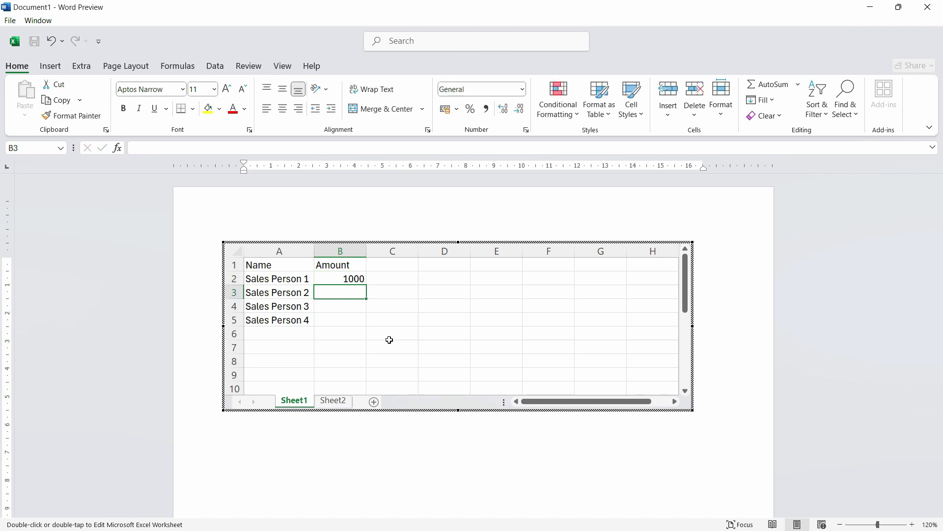
pyautogui.write('2000')
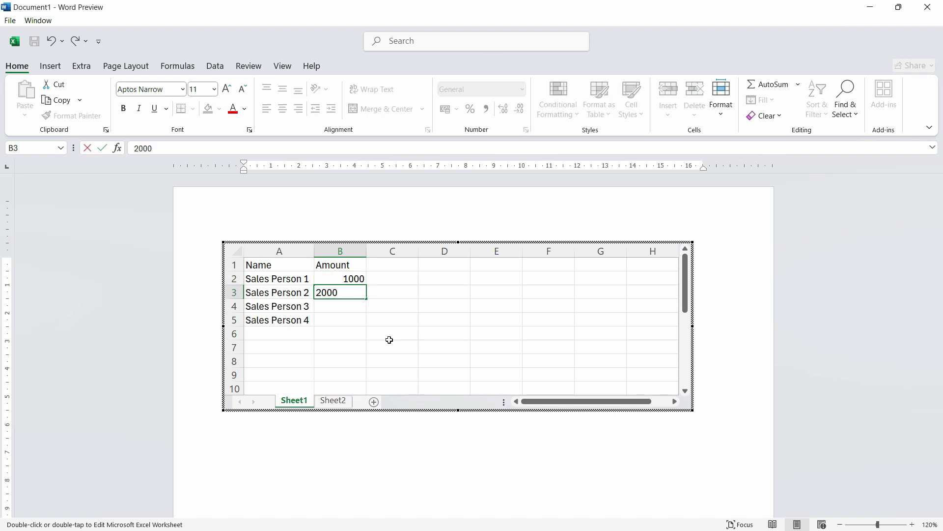
pyautogui.press('Return')
pyautogui.moveTo(354, 279); pyautogui.dragTo(344, 317)
pyautogui.click(343, 320)
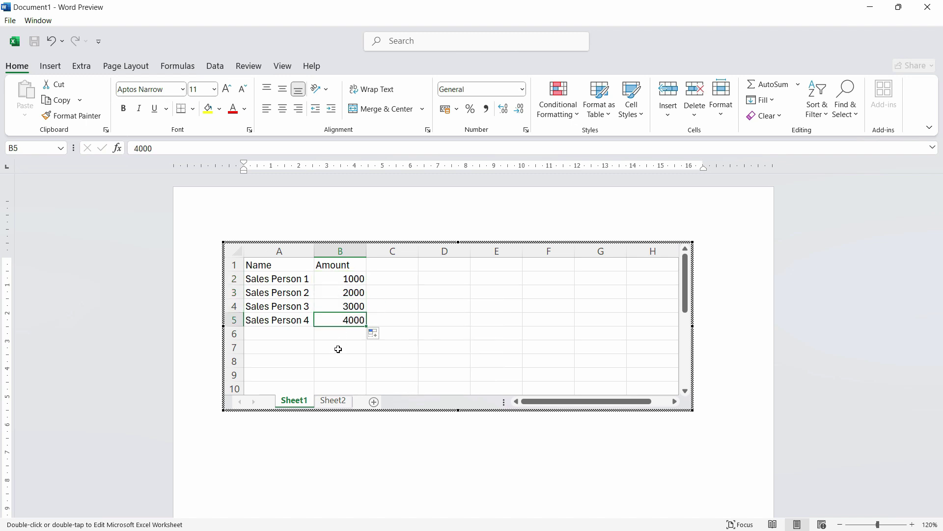
# Add an AutoSum total of 10000 in B6
pyautogui.click(343, 331)
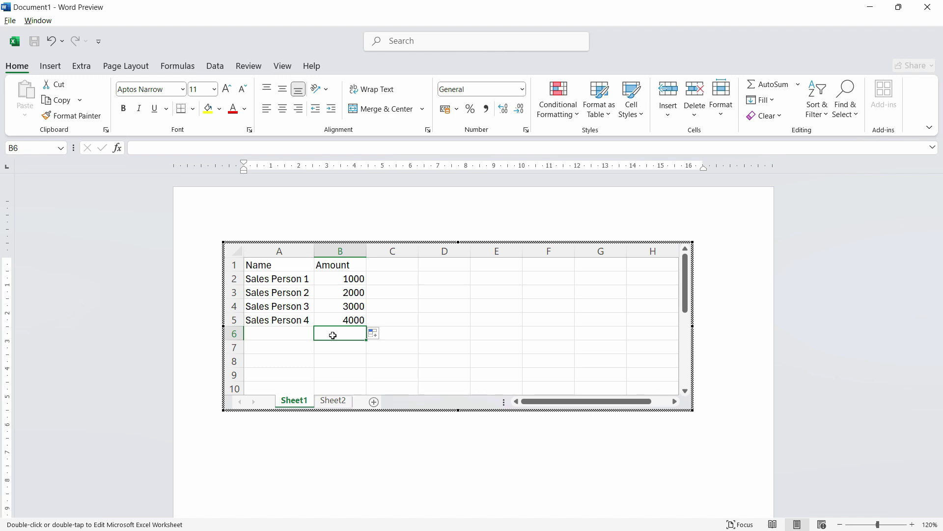
pyautogui.hotkey('alt', '=')
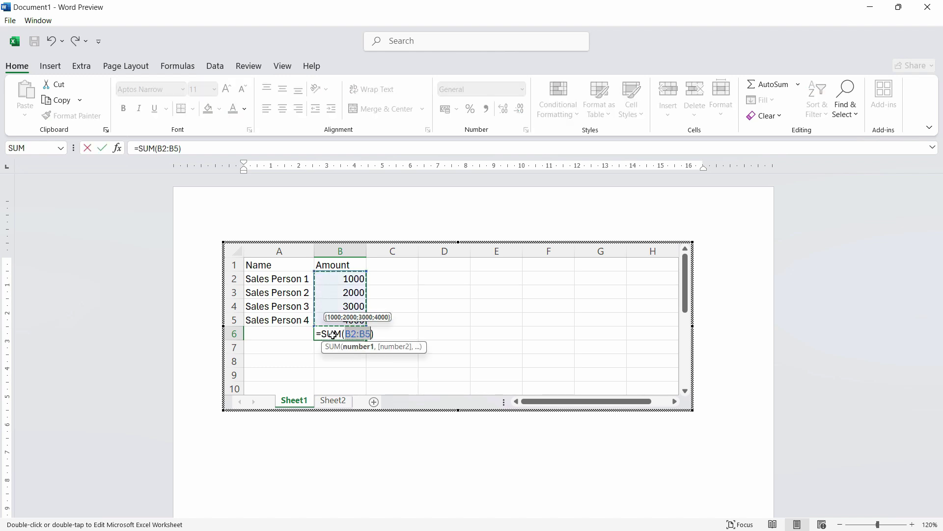
pyautogui.press('Return')
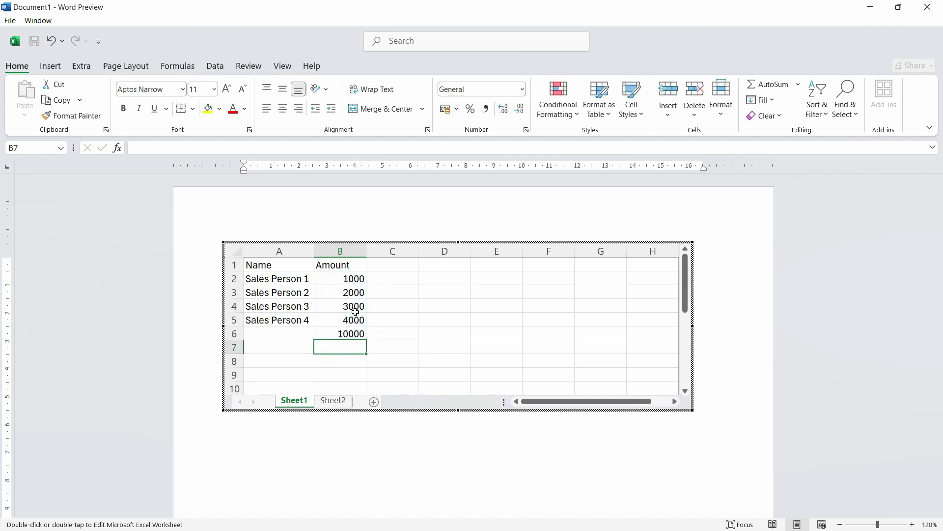
pyautogui.click(353, 334)
# Label the total row 'Total' in cell A6
pyautogui.click(291, 339)
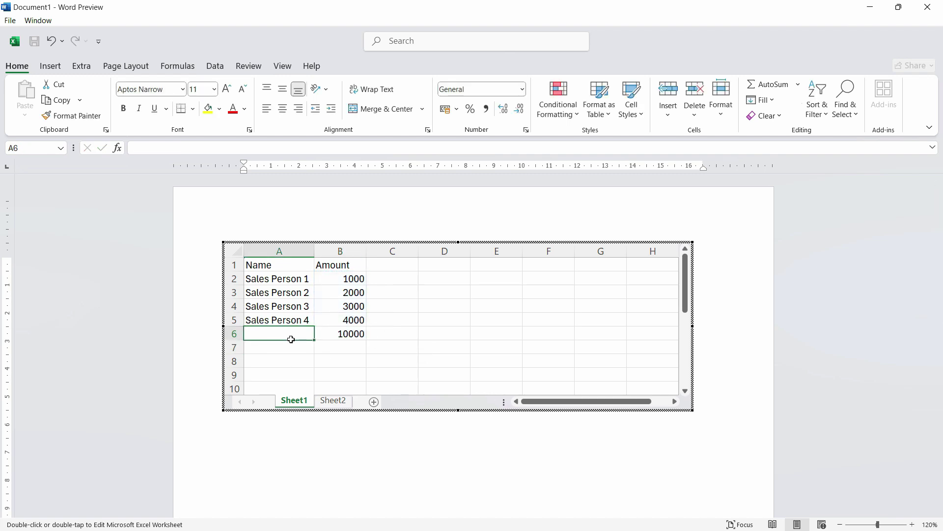
pyautogui.write('Total')
pyautogui.press('Return')
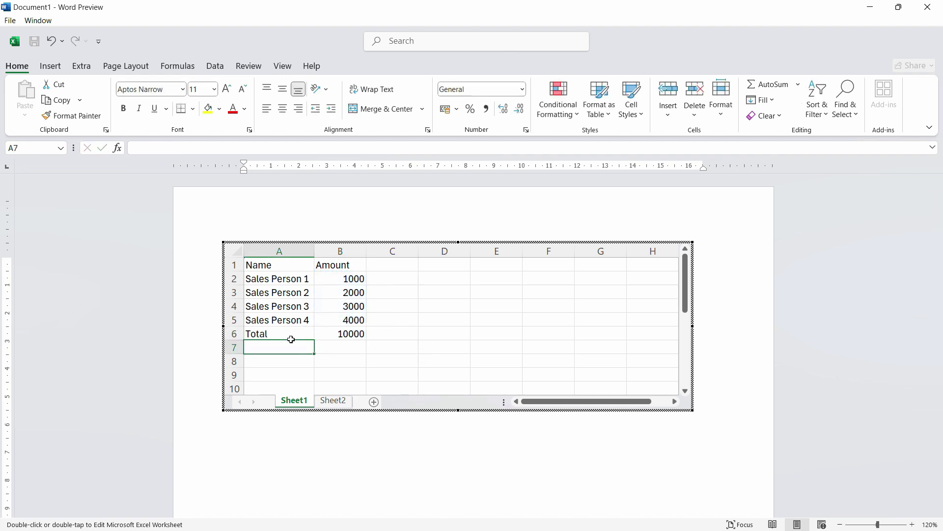
pyautogui.click(407, 307)
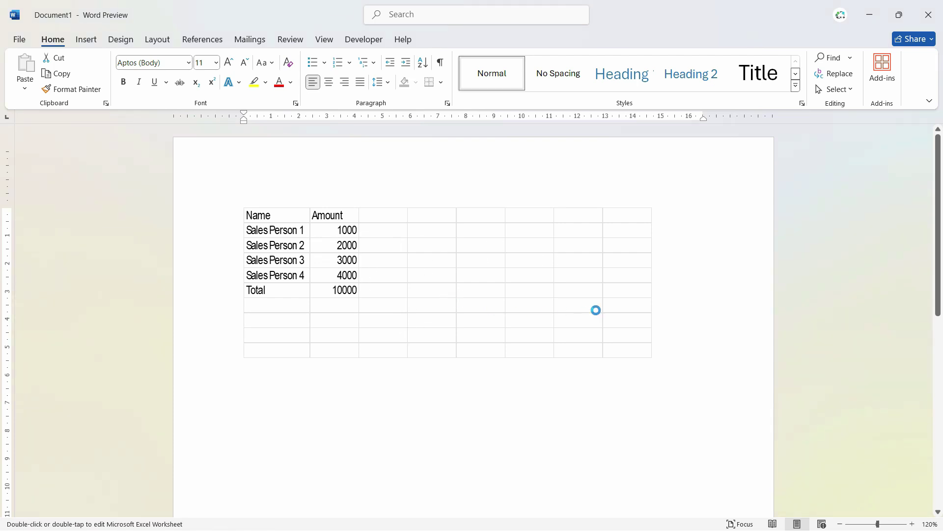
# Crop the embedded sheet to columns A–C and autofit column A to the names
pyautogui.doubleClick(596, 309)
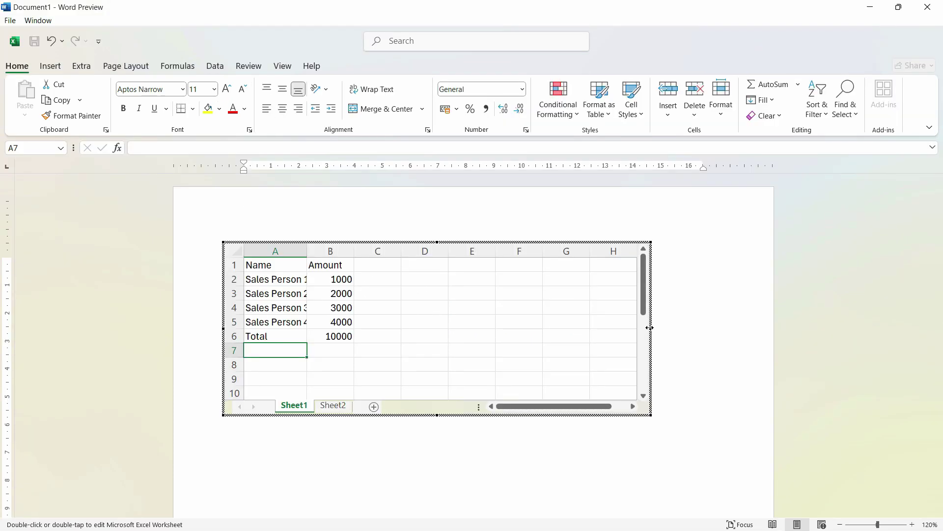
pyautogui.moveTo(646, 327); pyautogui.dragTo(416, 330)
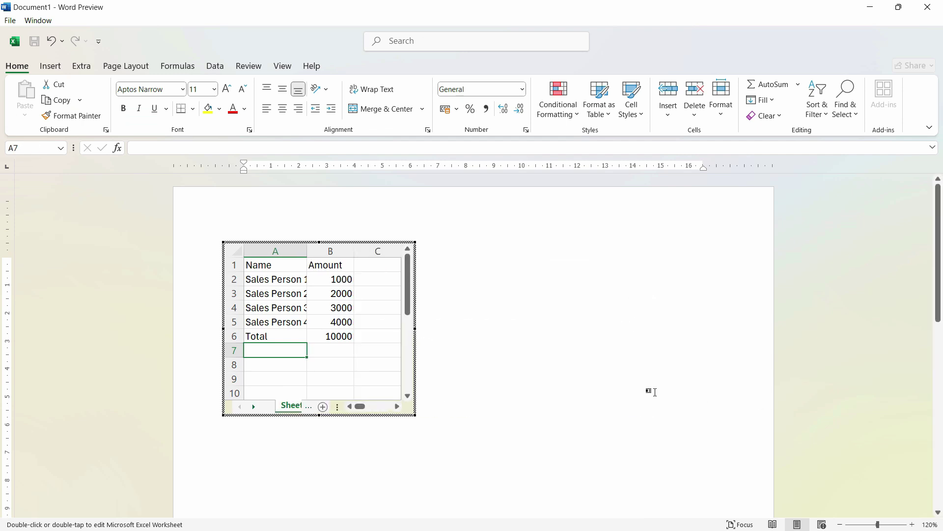
pyautogui.doubleClick(307, 251)
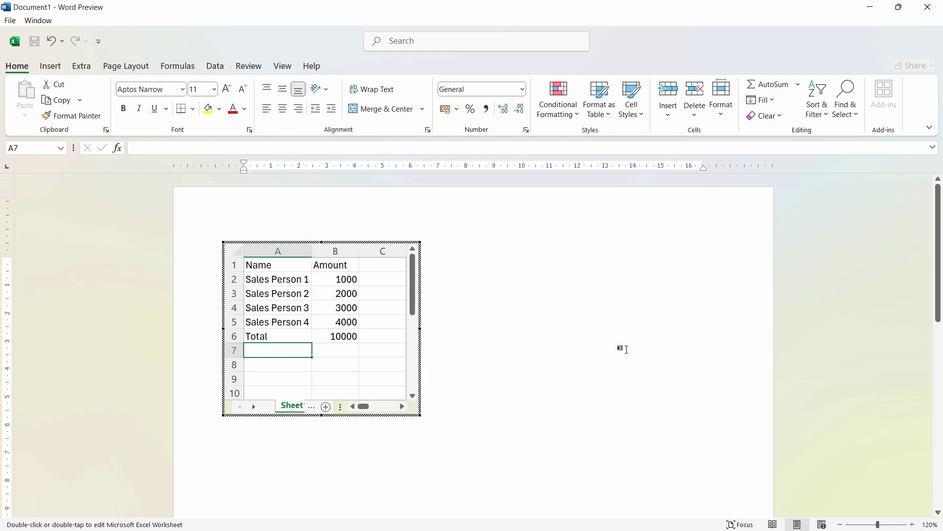
pyautogui.click(600, 379)
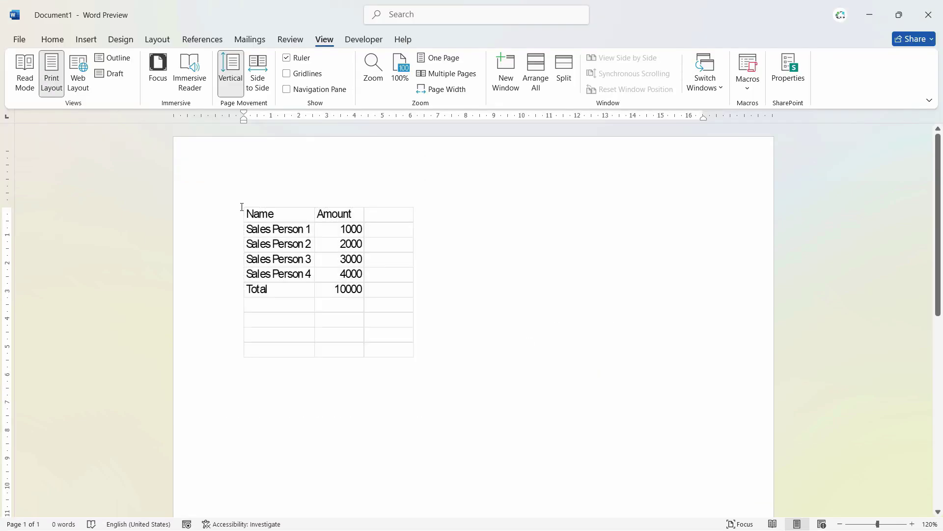
# Add a line above the table reading 'Here is the Sales Person Monthly Sales Report in The Table Below'
pyautogui.press('Return')
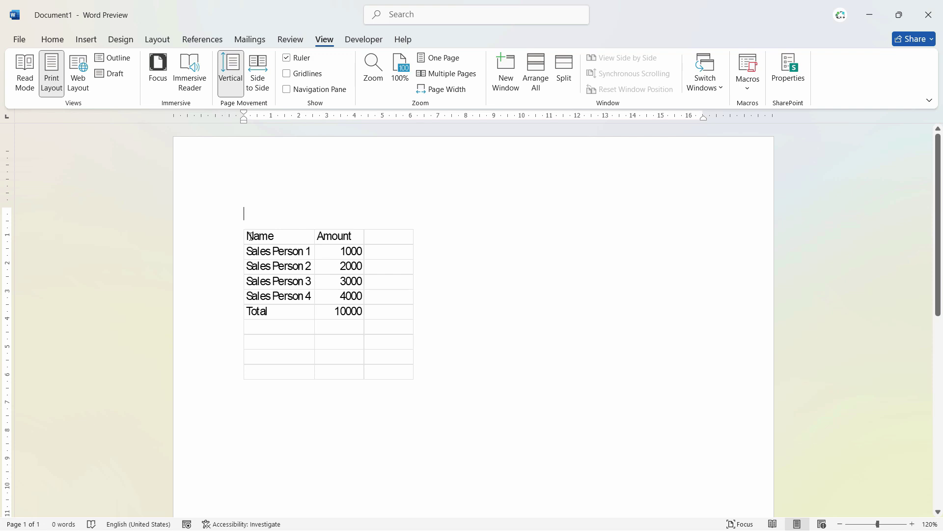
pyautogui.write('Here is the Sales Person Monthly Sales Report in The Table B')
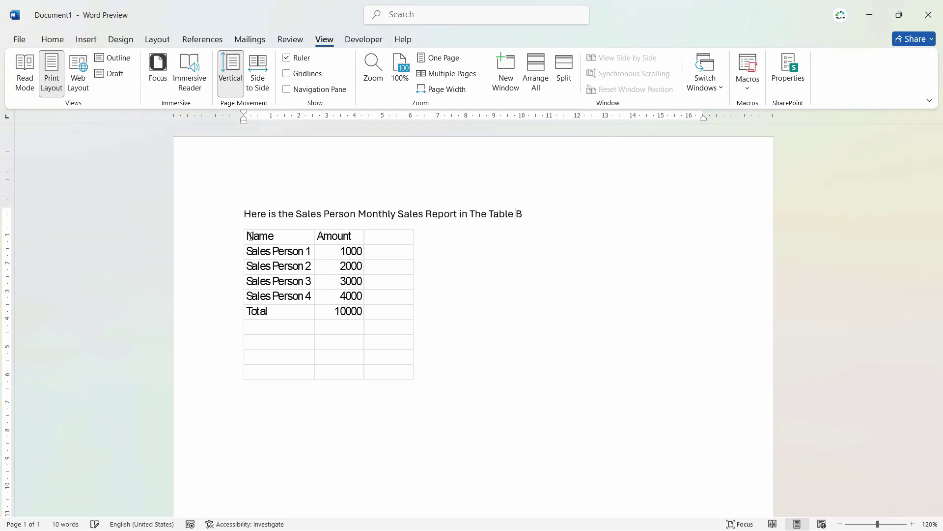
pyautogui.write('elow')
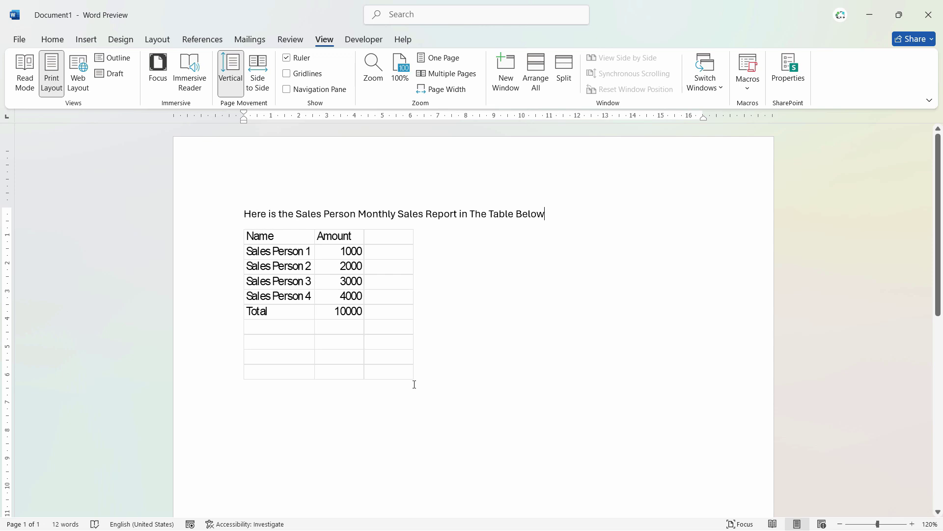
pyautogui.scroll(-1, 393, 393)
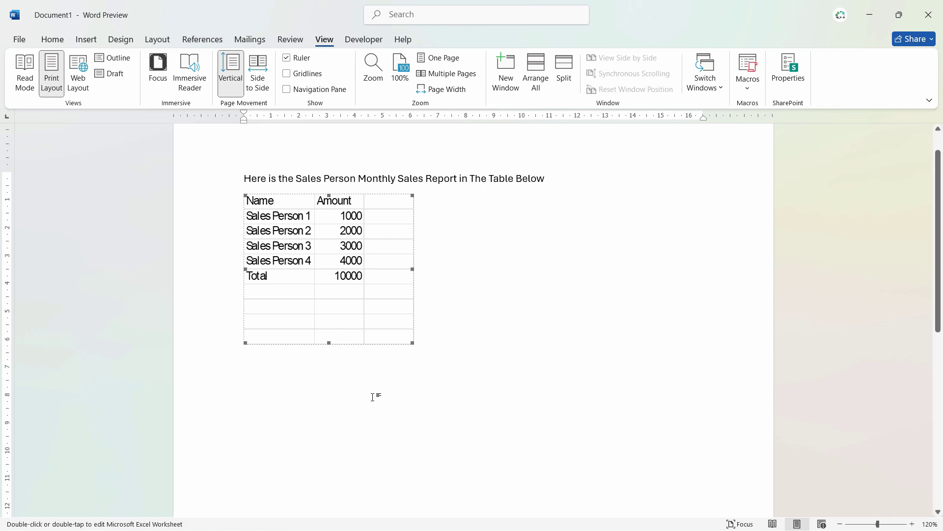
# Below the table, insert Sample Link Sheet.xlsx from file as a linked object
pyautogui.click(80, 44)
pyautogui.click(499, 348)
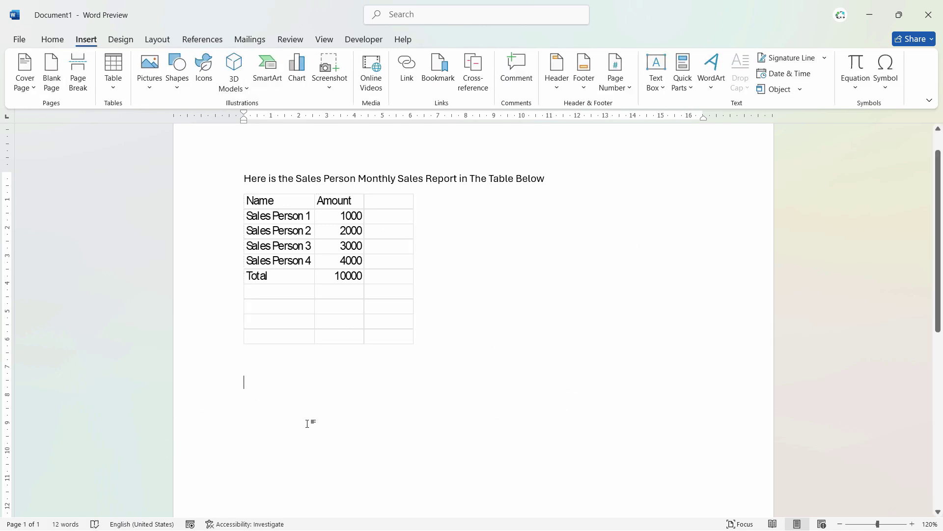
pyautogui.scroll(-3, 301, 400)
pyautogui.scroll(3, 301, 400)
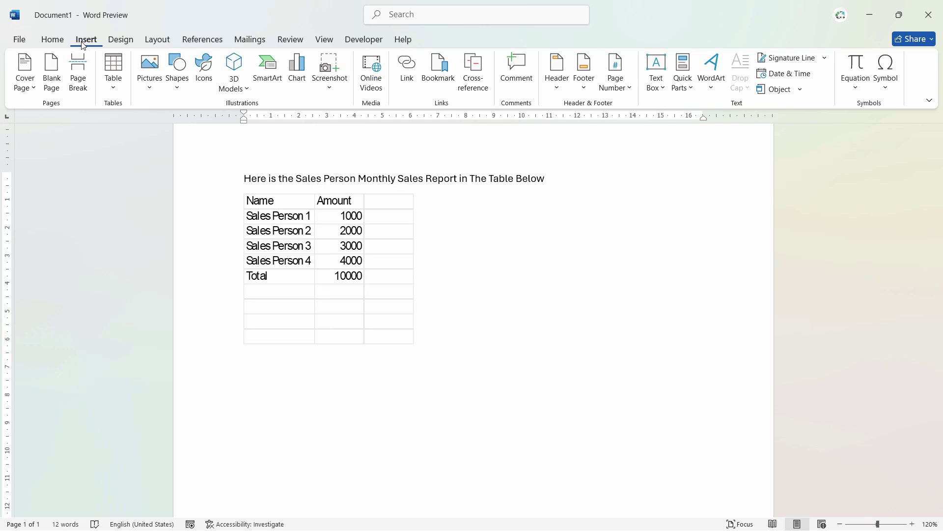
pyautogui.click(776, 89)
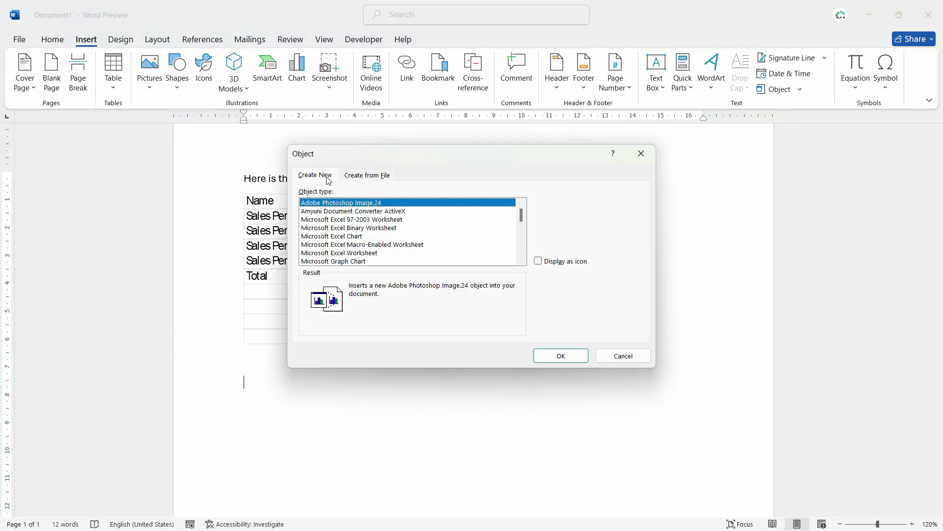
pyautogui.click(384, 176)
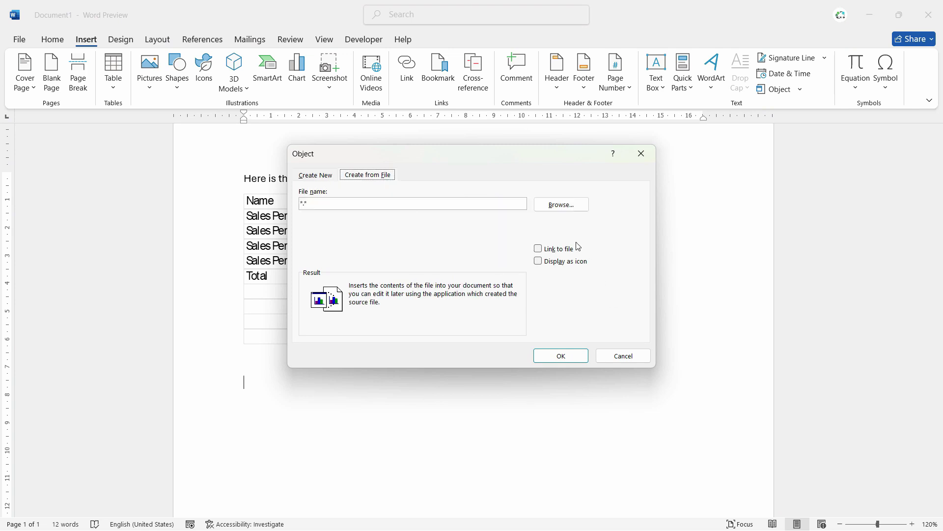
pyautogui.click(562, 205)
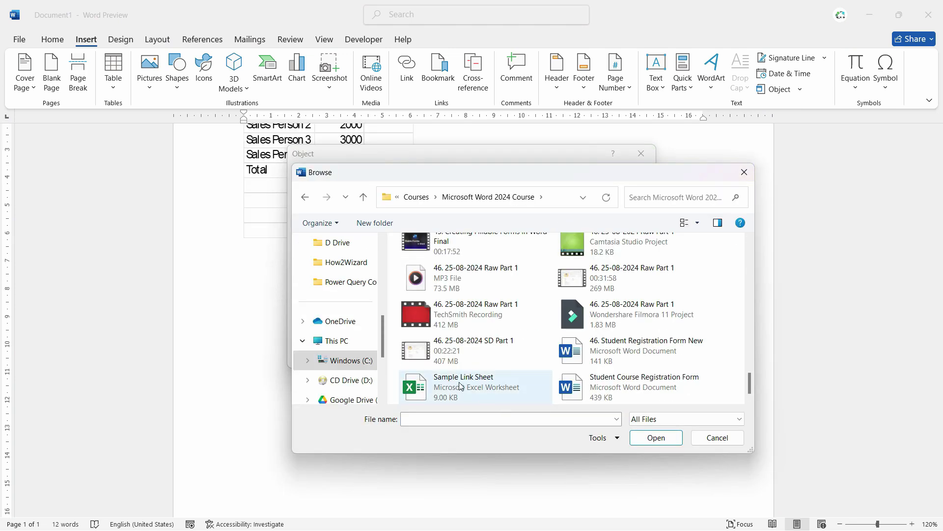
pyautogui.doubleClick(439, 397)
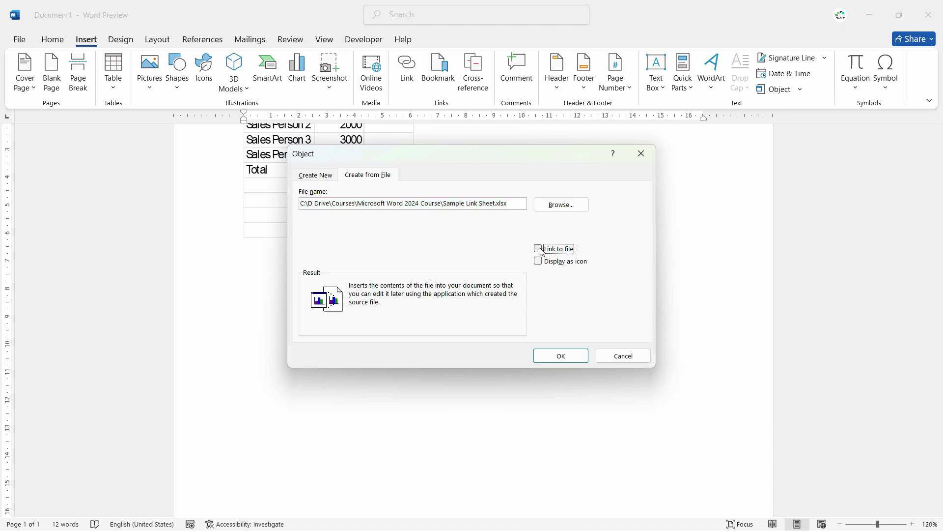
pyautogui.click(539, 249)
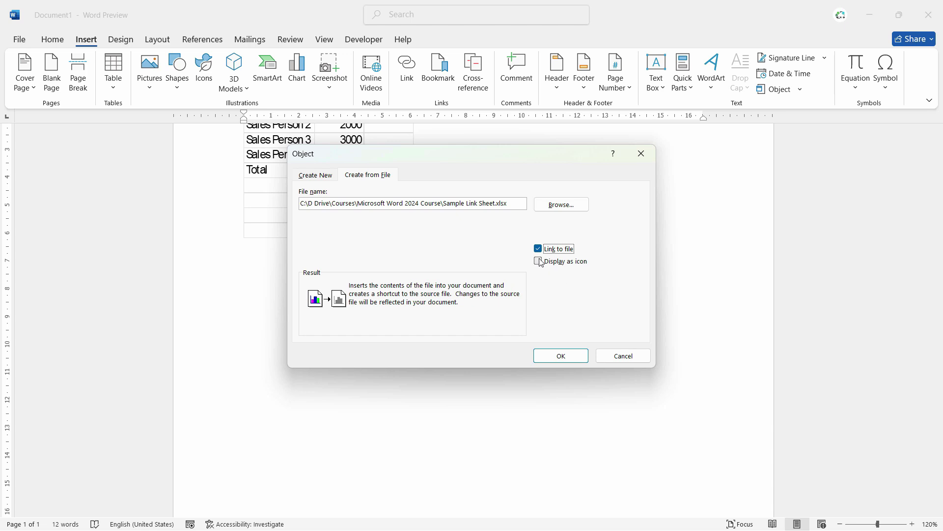
pyautogui.click(539, 251)
pyautogui.click(539, 251)
pyautogui.click(561, 356)
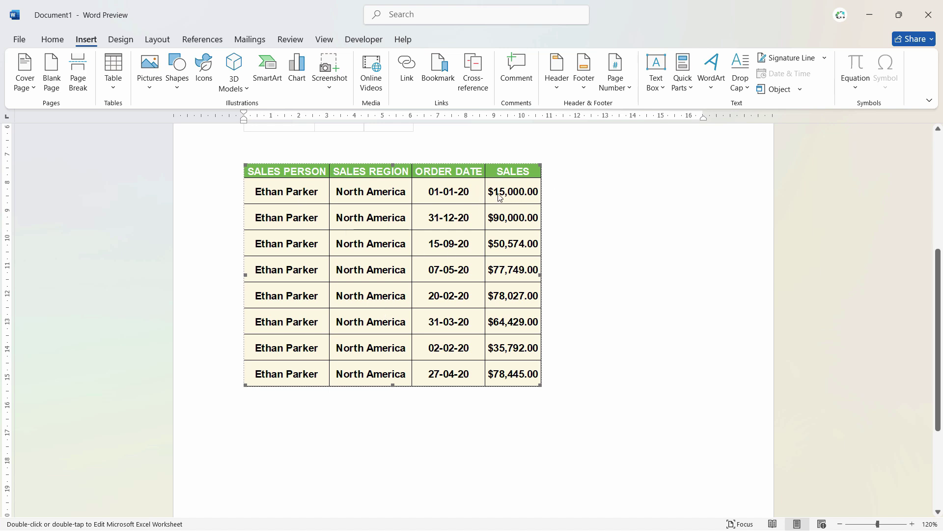
# Save the document to the Desktop as 'Here is the Sales Person Monthly Sales Report in The Table Below'
pyautogui.click(21, 42)
pyautogui.press('Escape')
pyautogui.hotkey('ctrl', 's')
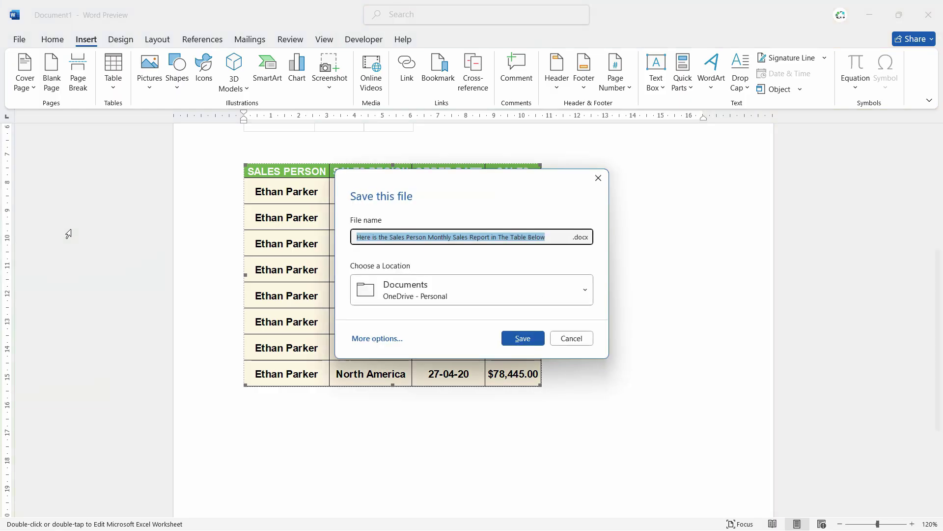
pyautogui.click(491, 297)
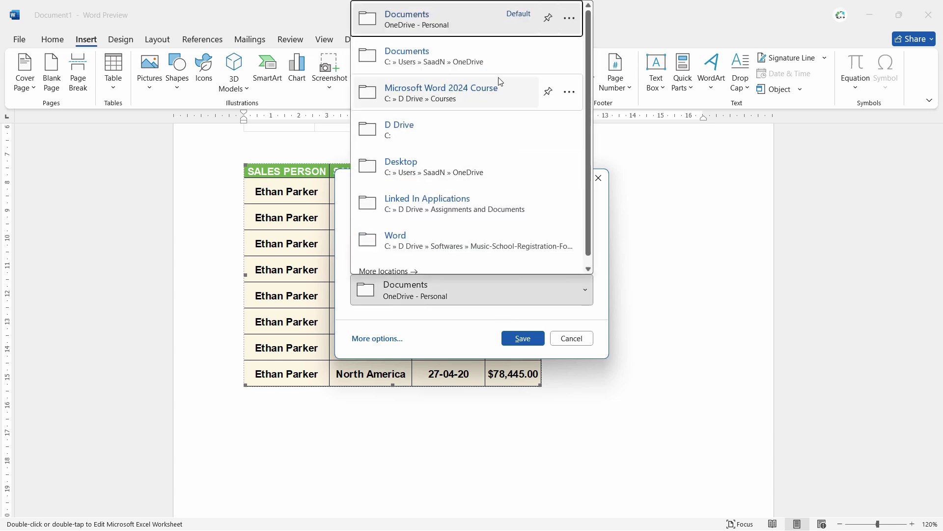
pyautogui.click(484, 176)
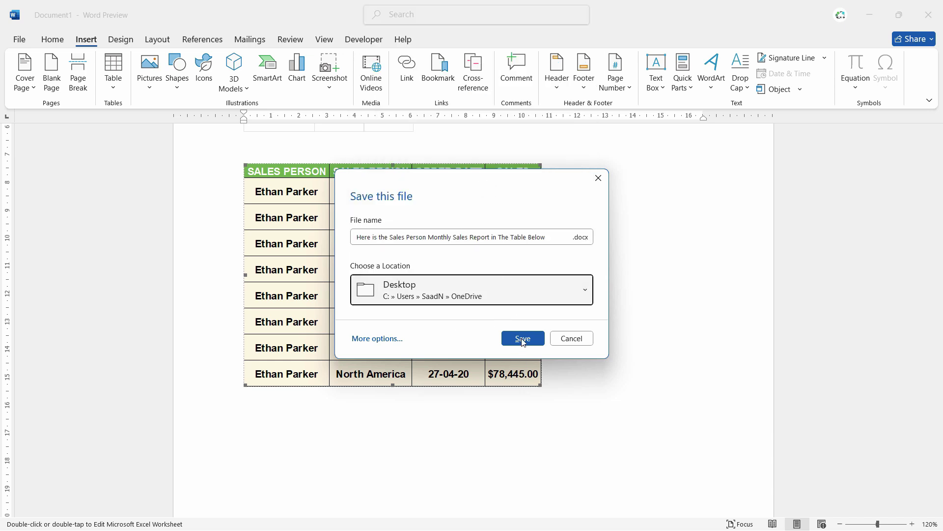
pyautogui.click(523, 339)
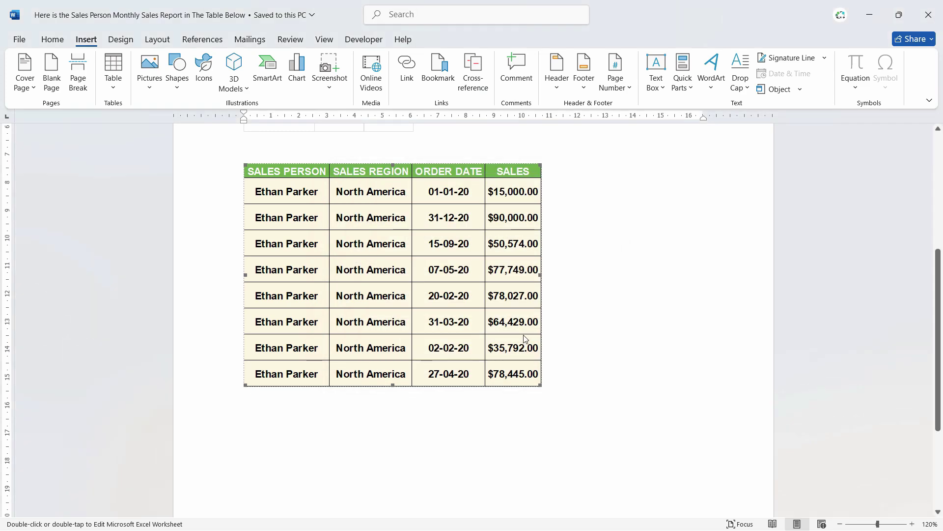
# Open Sample Link Sheet in Excel from the linked table and change D2 to 75000
pyautogui.doubleClick(524, 339)
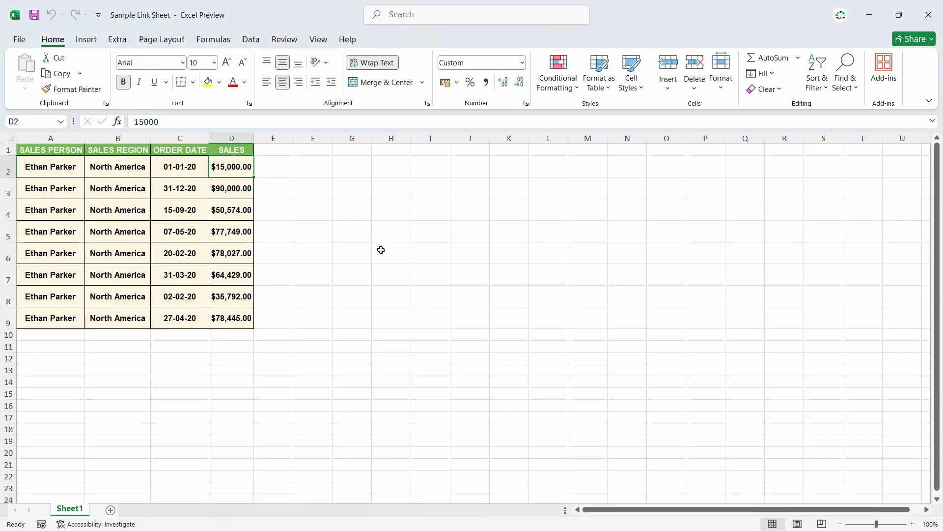
pyautogui.write('75000')
pyautogui.press('Return')
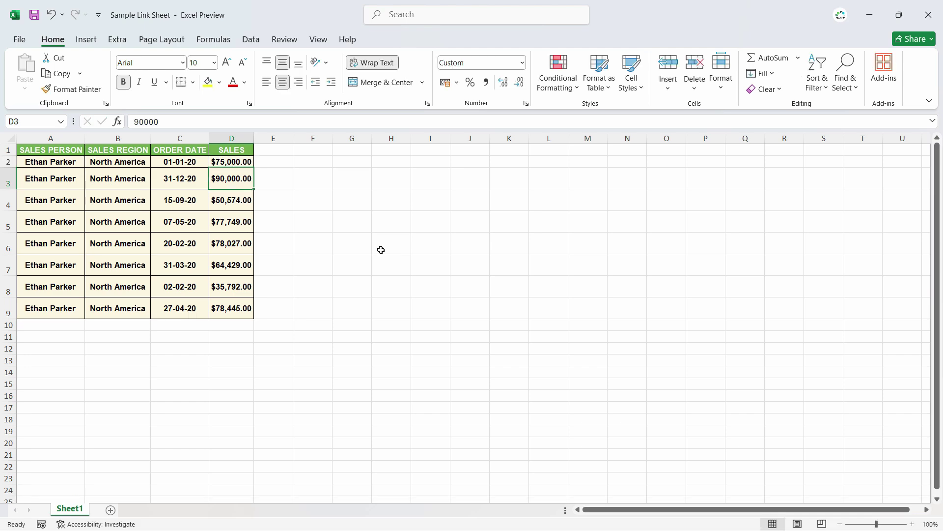
pyautogui.click(236, 246)
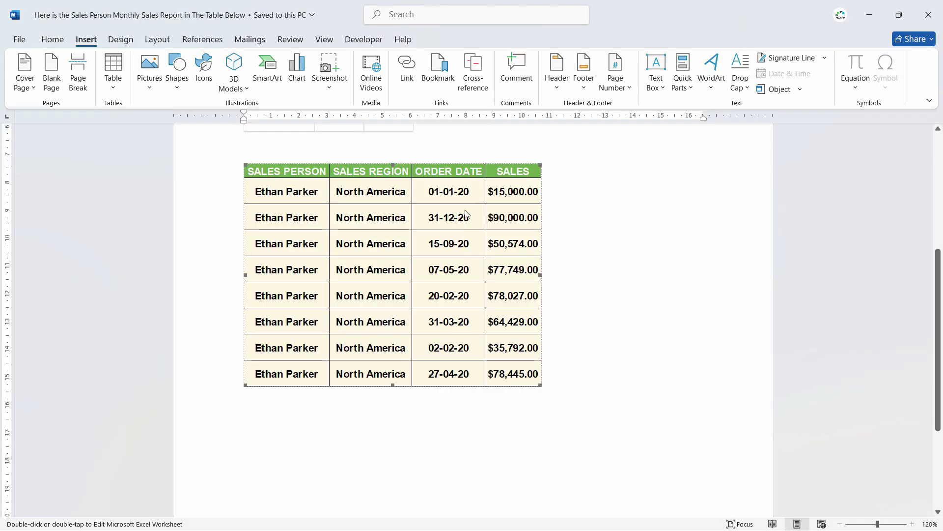
# Use Update Link on the linked table so its first sales value shows $75,000.00
pyautogui.rightClick(435, 224)
pyautogui.click(614, 231)
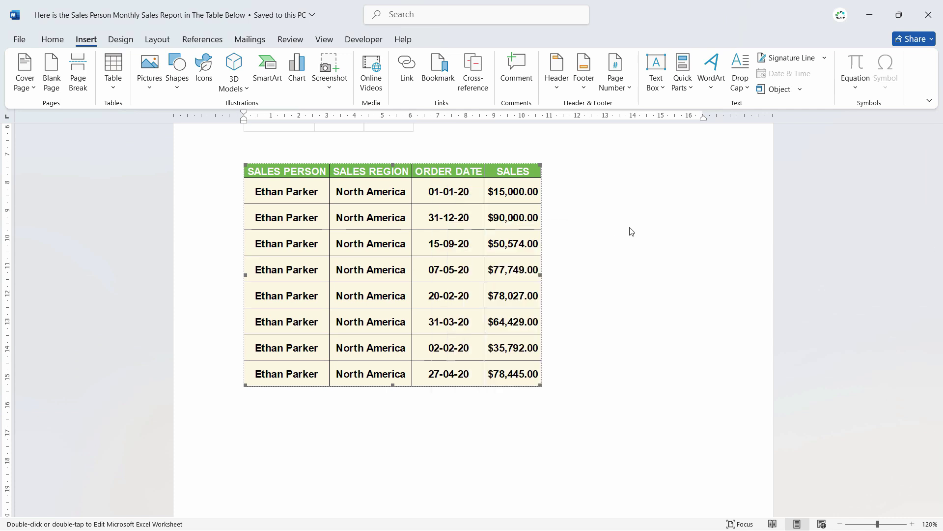
pyautogui.rightClick(453, 208)
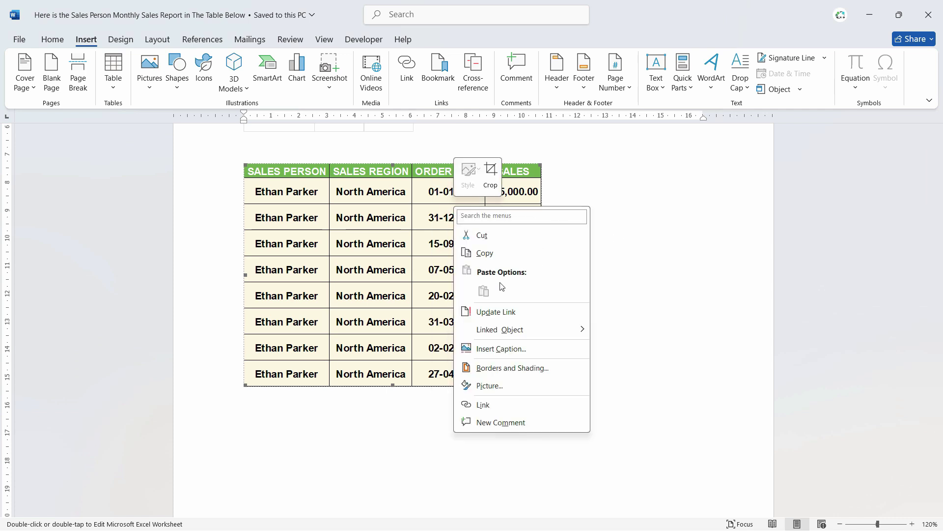
pyautogui.click(502, 312)
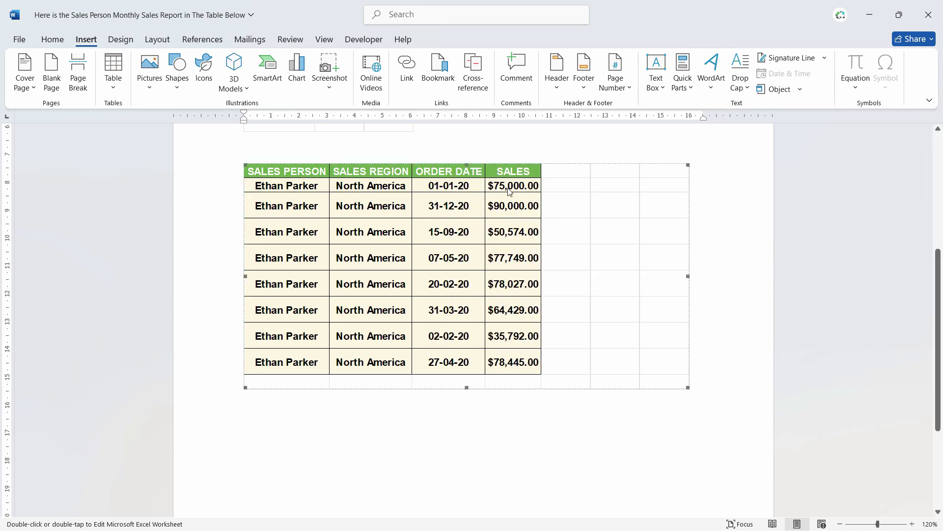